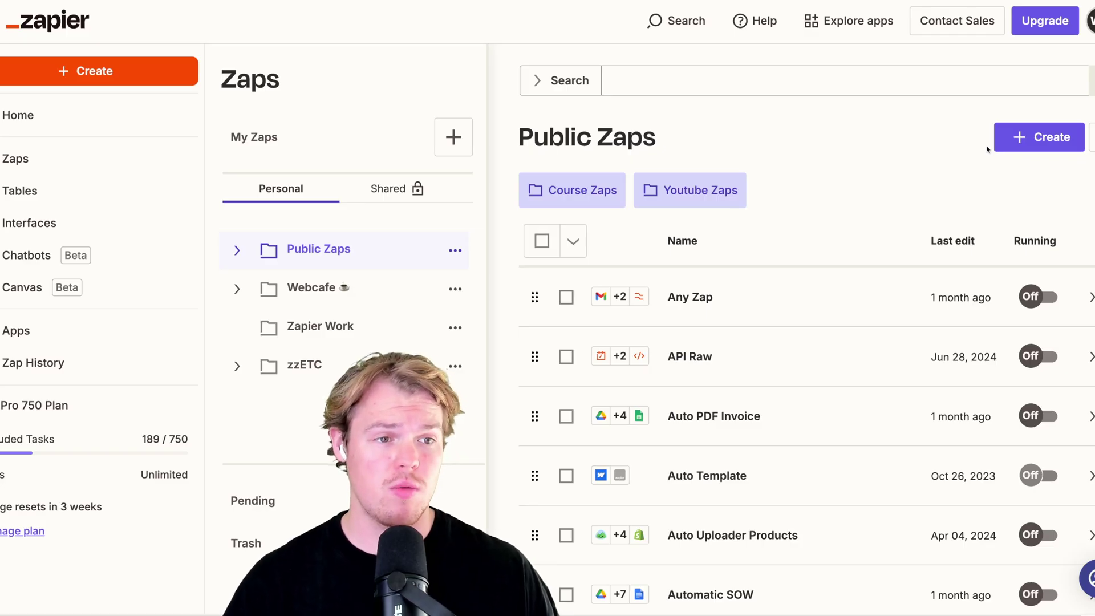
- Create a new draft Zap and rename it 'Tell me the Weather'
left_click(1029, 138)
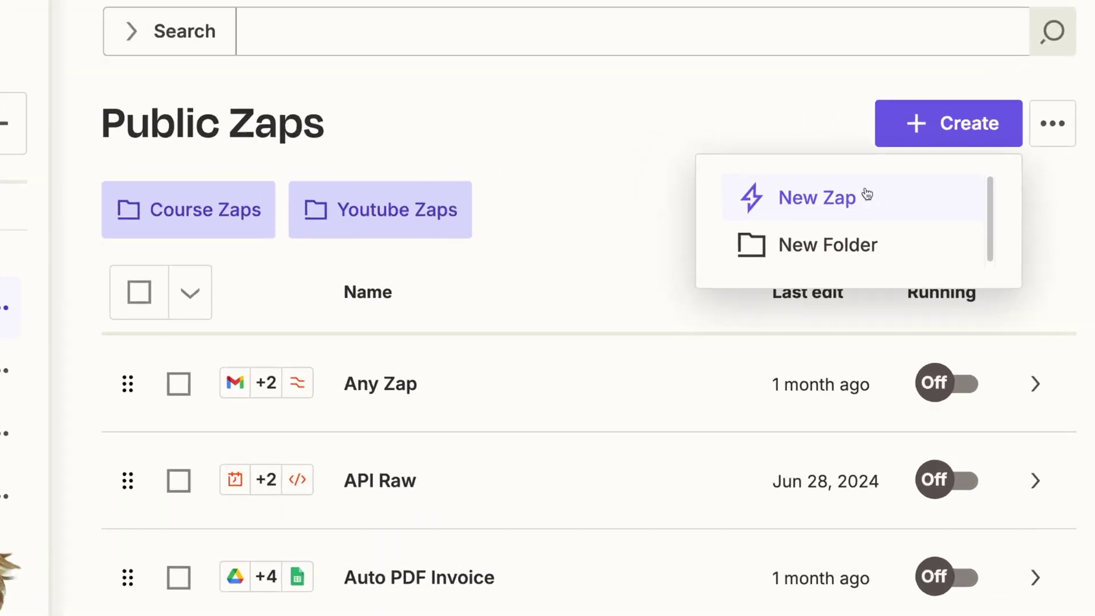
left_click(948, 181)
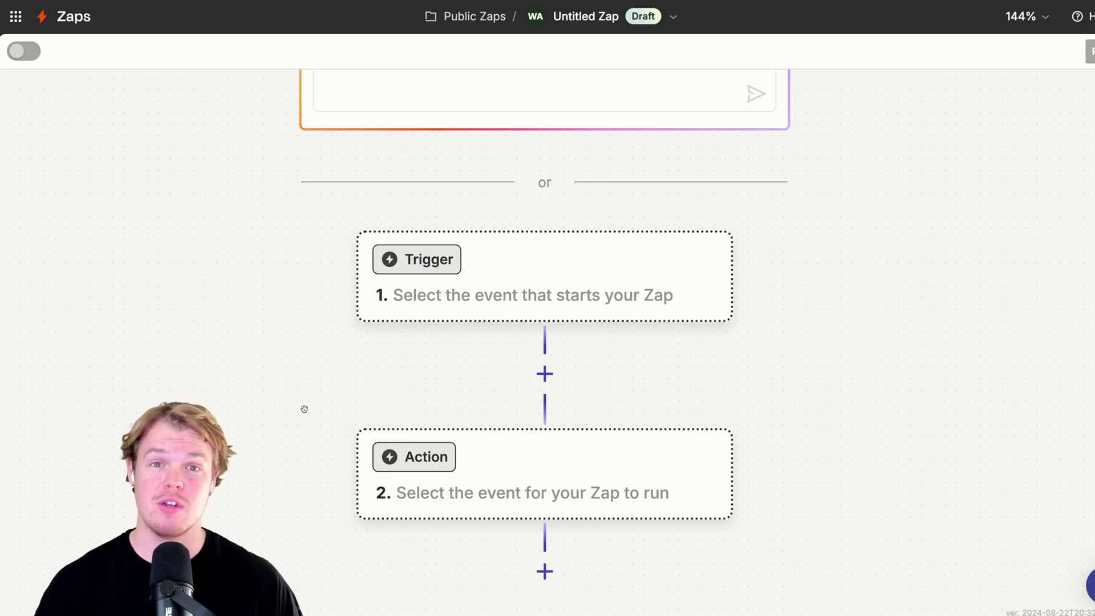
left_click(673, 16)
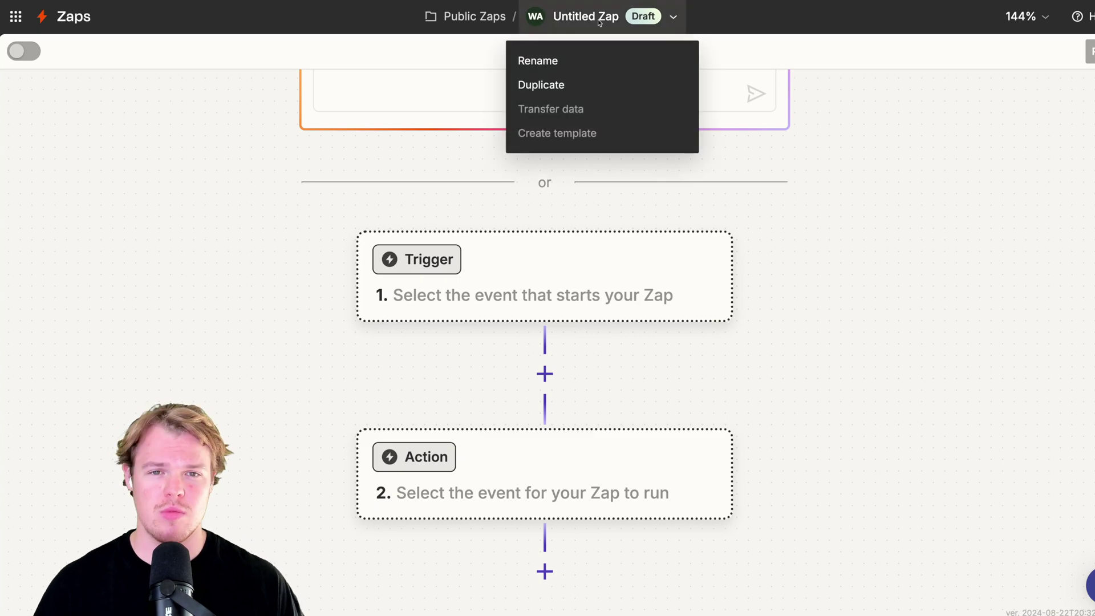
left_click(576, 66)
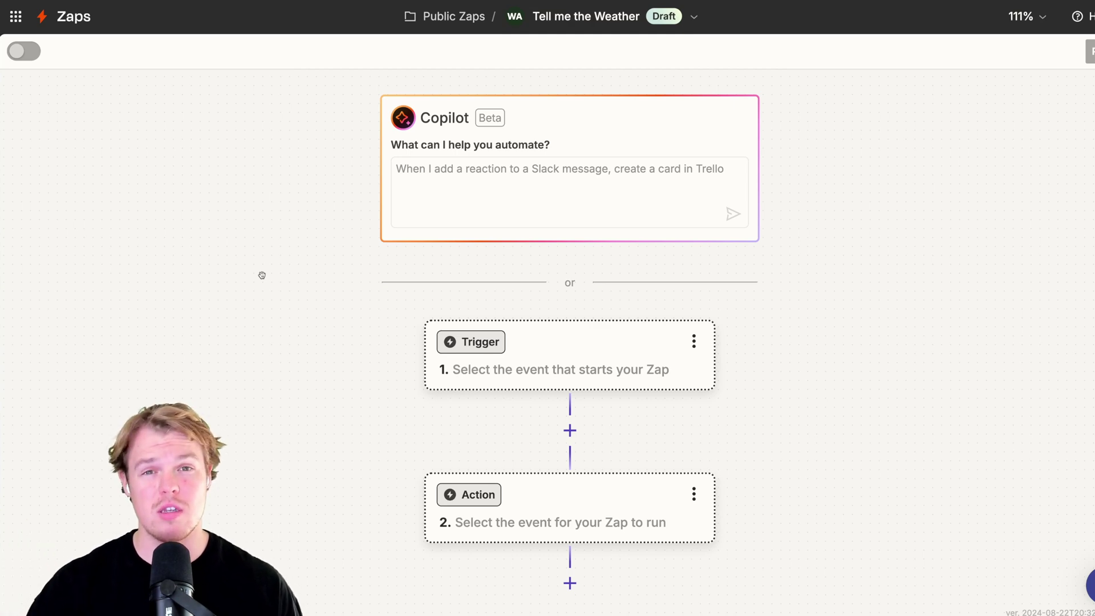
- Use Schedule by Zapier with the Every Day event as the trigger
scroll(262, 275, "up", 2)
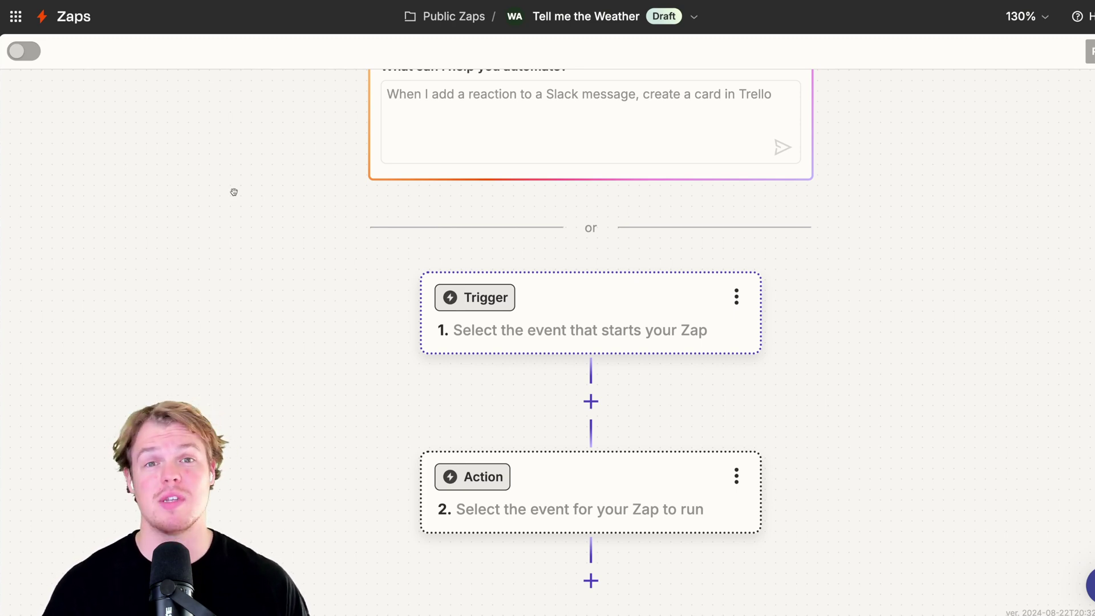
left_click(570, 319)
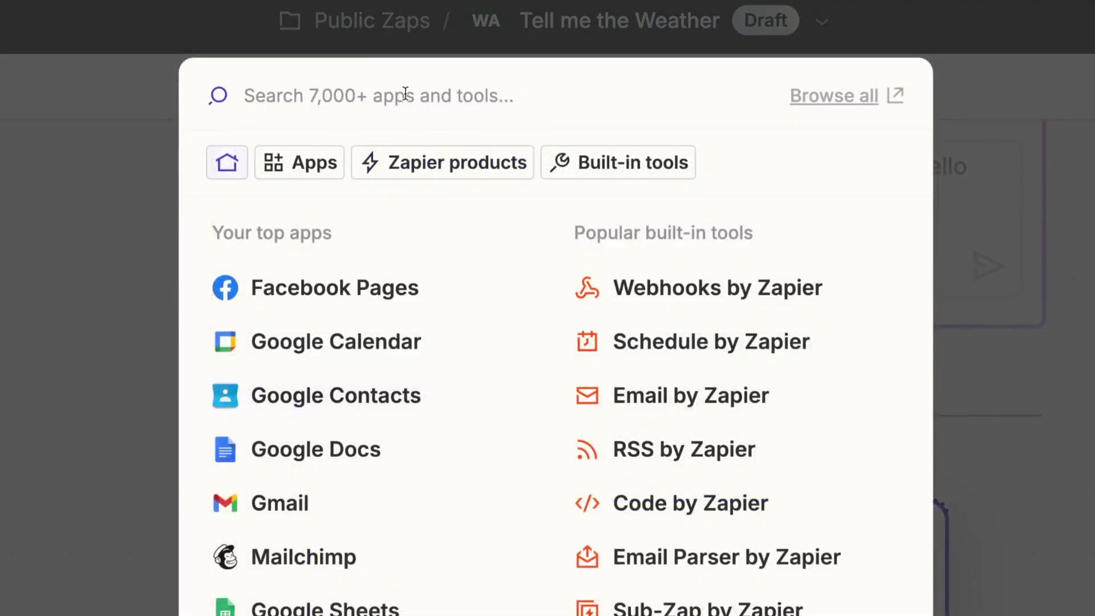
type("sche")
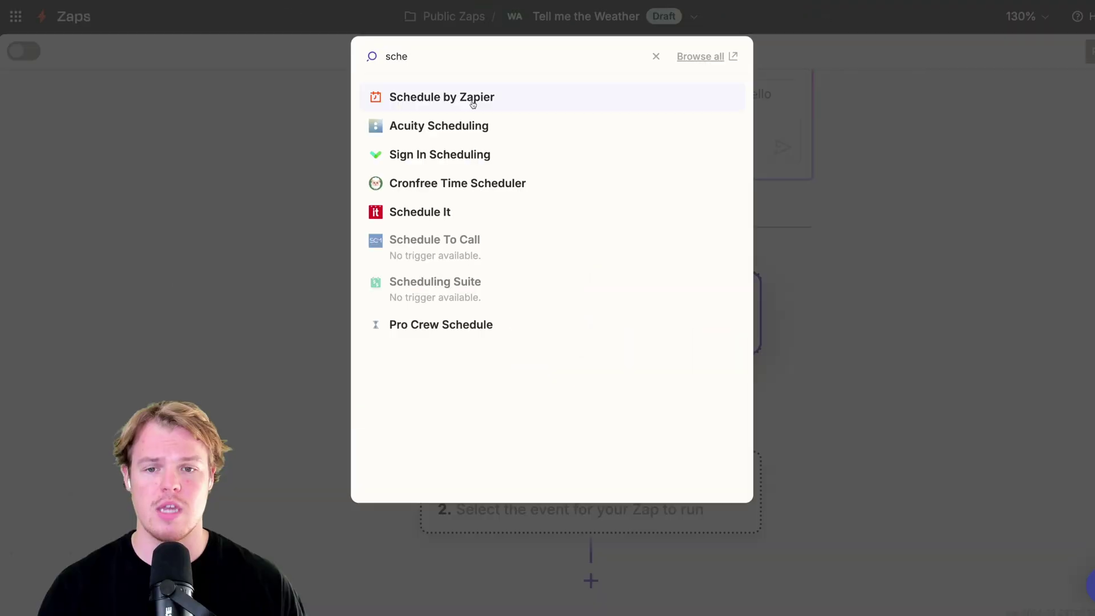
left_click(472, 98)
left_click(438, 262)
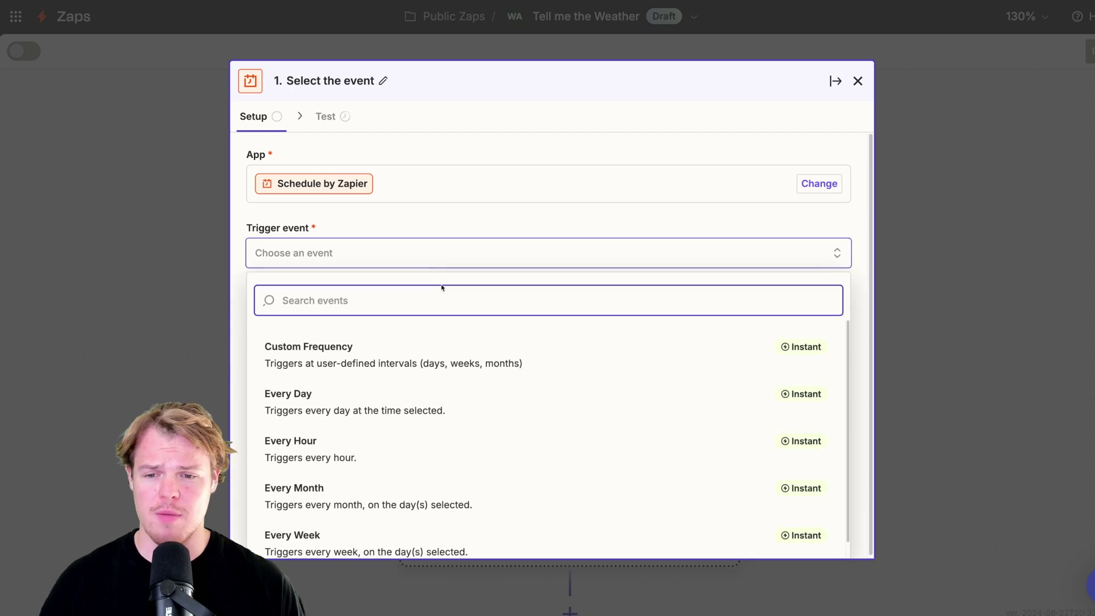
left_click(440, 386)
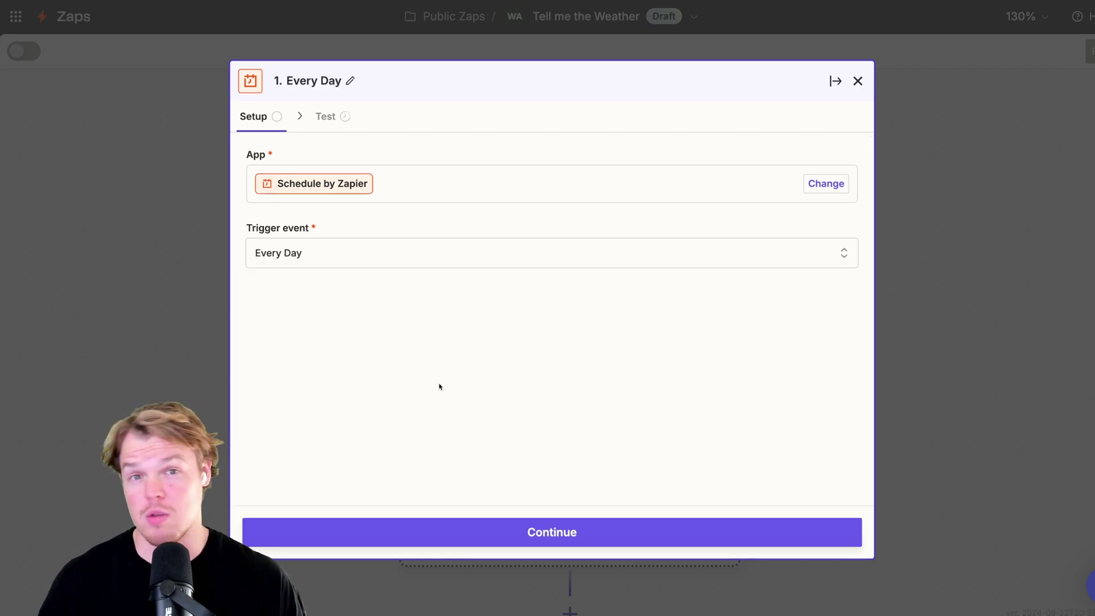
- Keep the trigger at 7:00 AM with weekends included, and test it
left_click(489, 540)
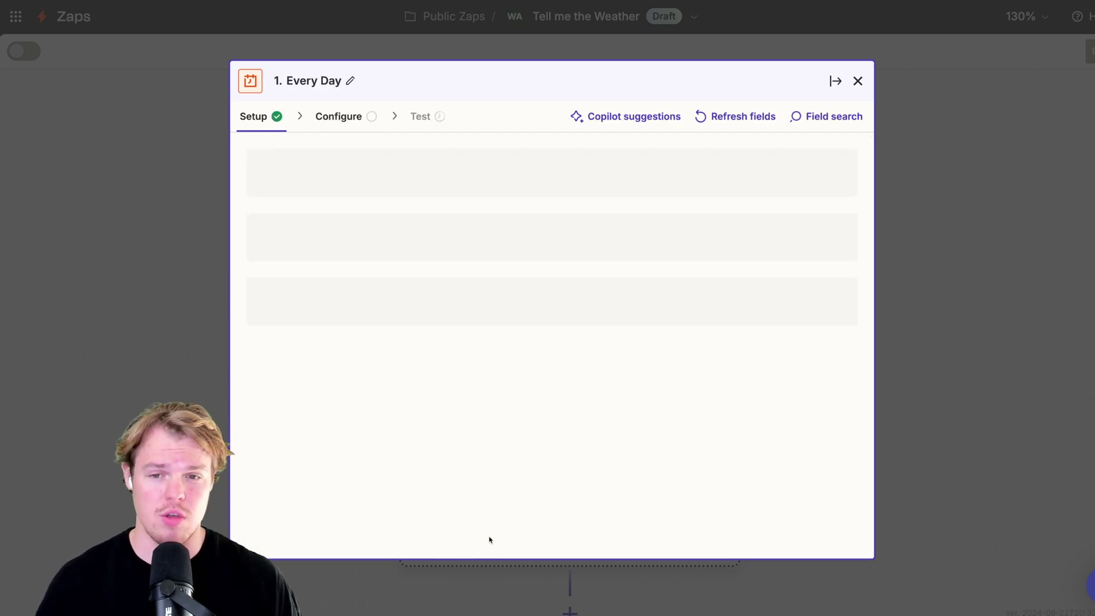
left_click(432, 188)
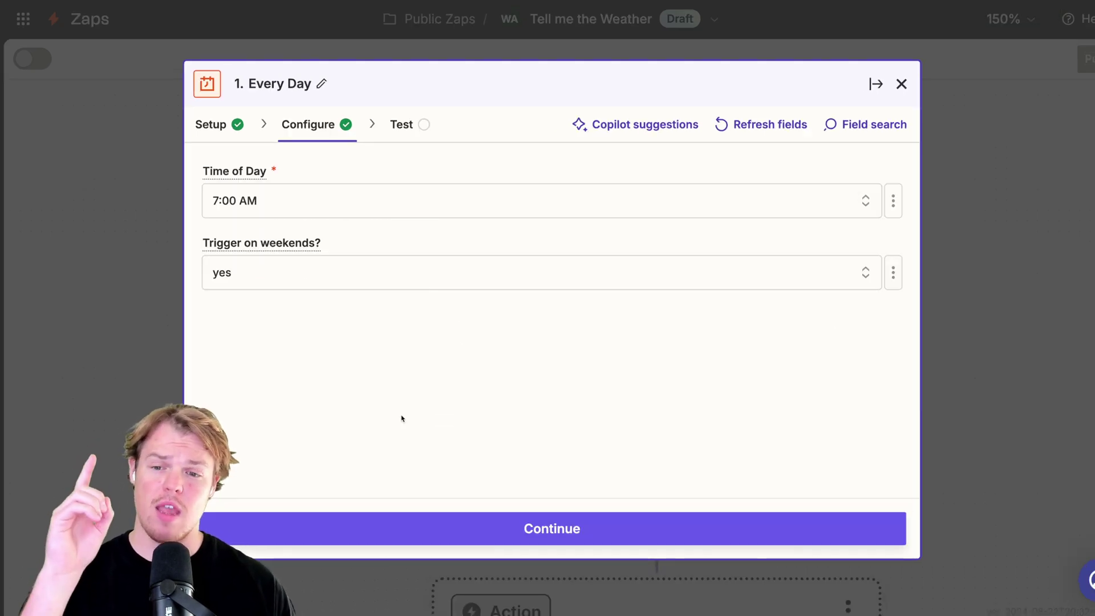
left_click(457, 526)
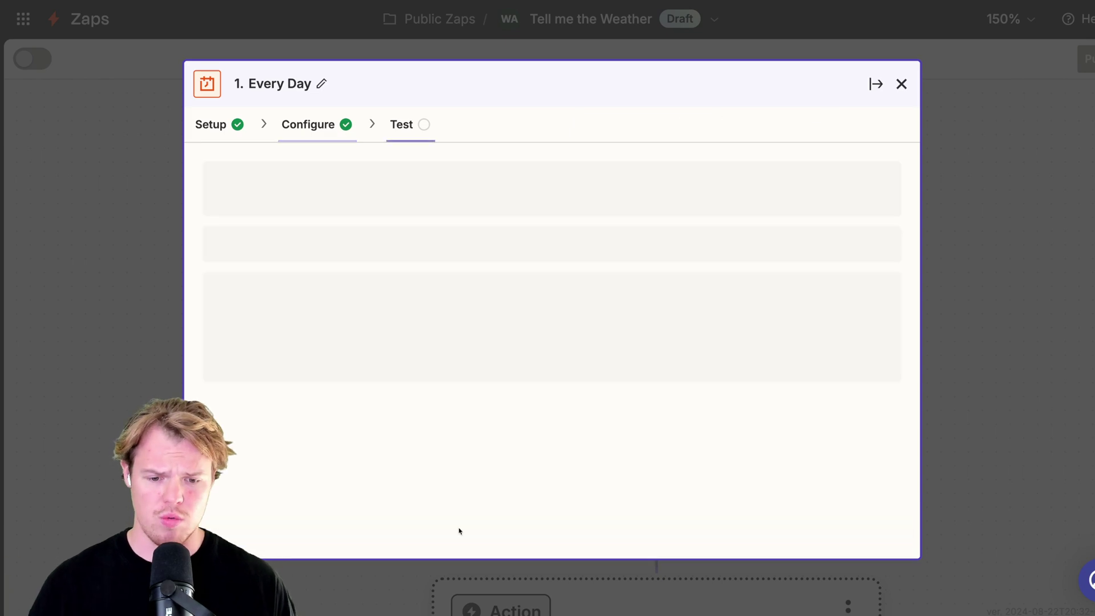
left_click(491, 529)
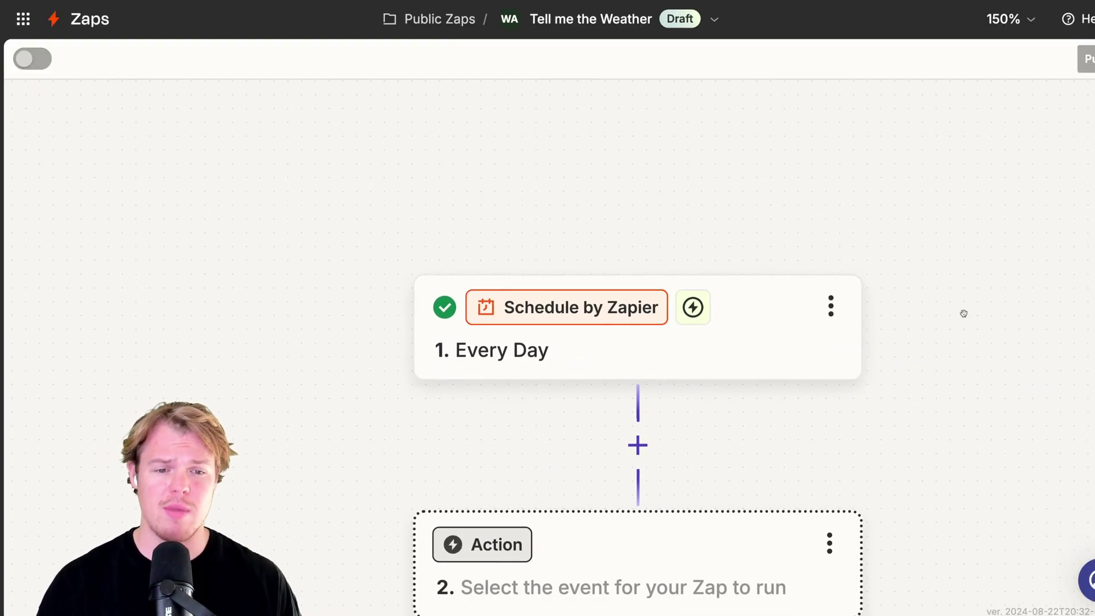
scroll(964, 313, "down", 3)
- Search 'weather' and choose Weather by Zapier for the step 2 action
scroll(951, 311, "down", 3)
scroll(951, 310, "right", 3)
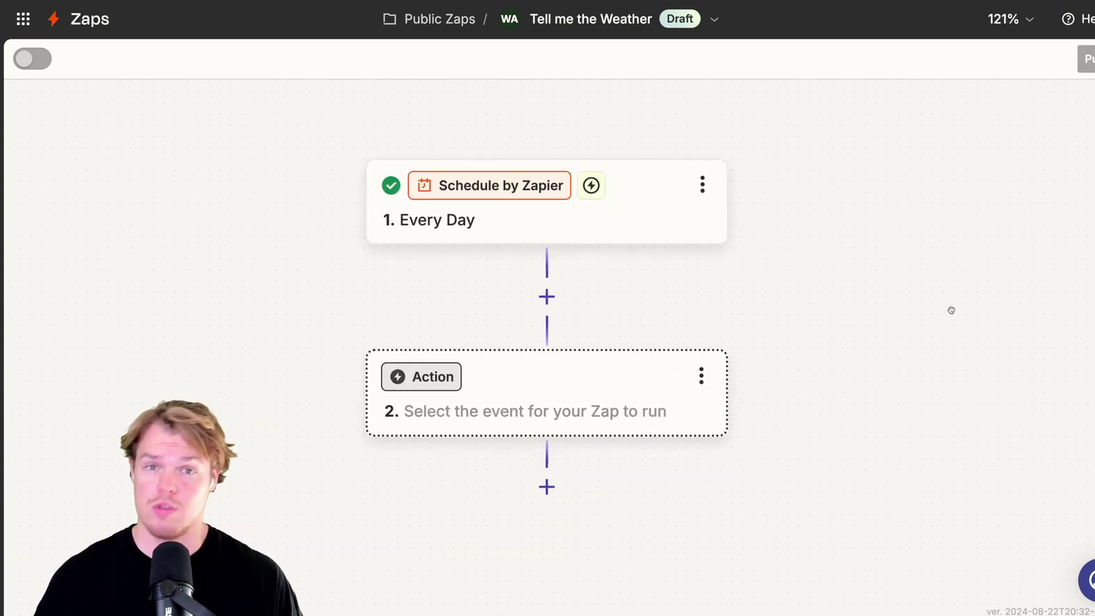
scroll(882, 314, "down", 1)
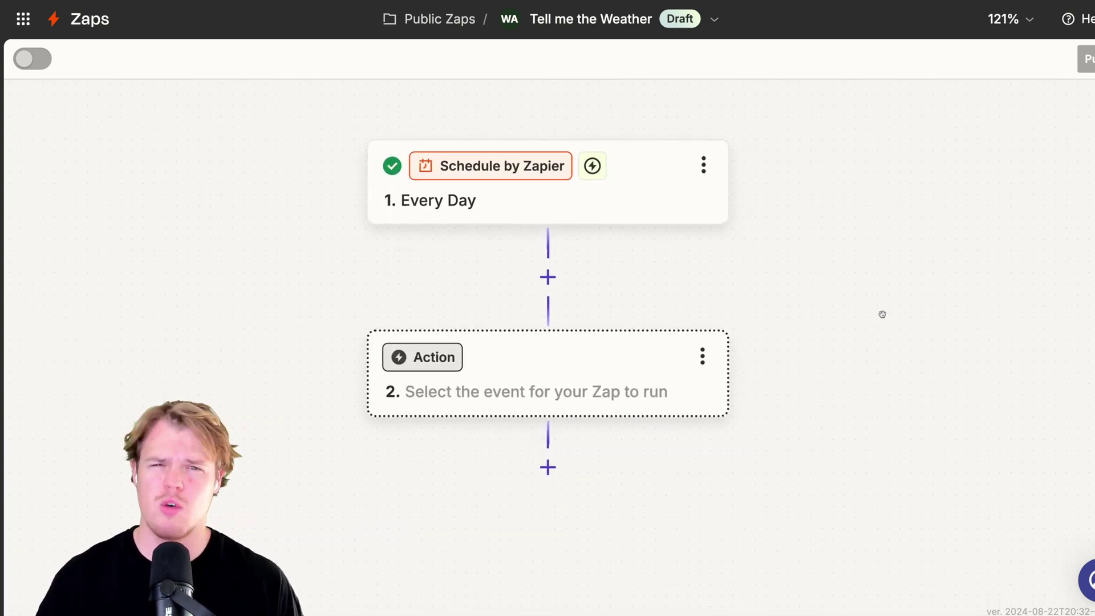
left_click(673, 379)
type("weather")
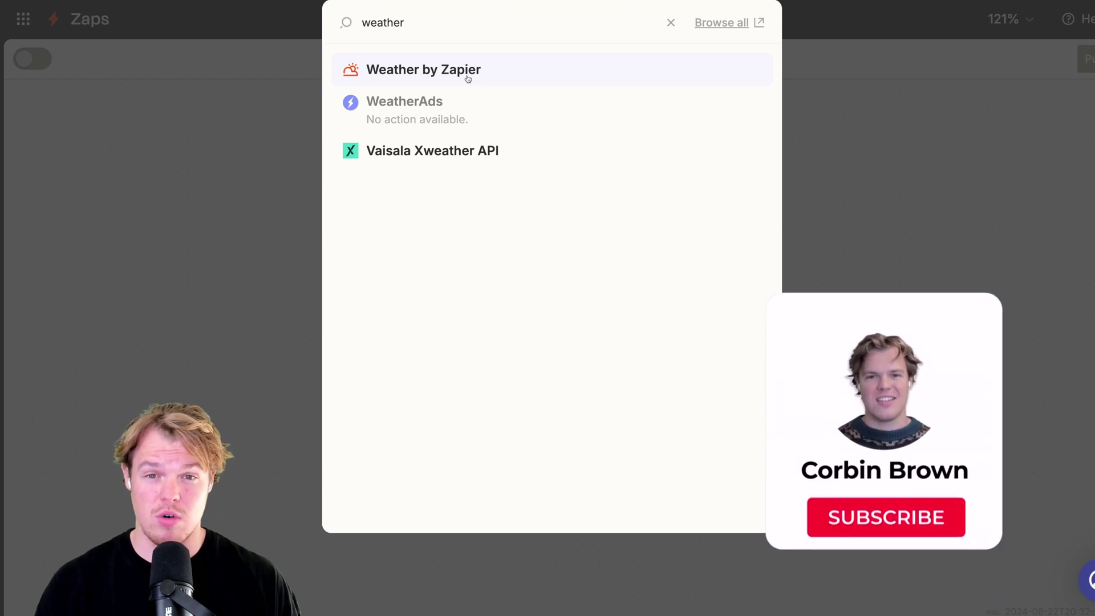
left_click(467, 79)
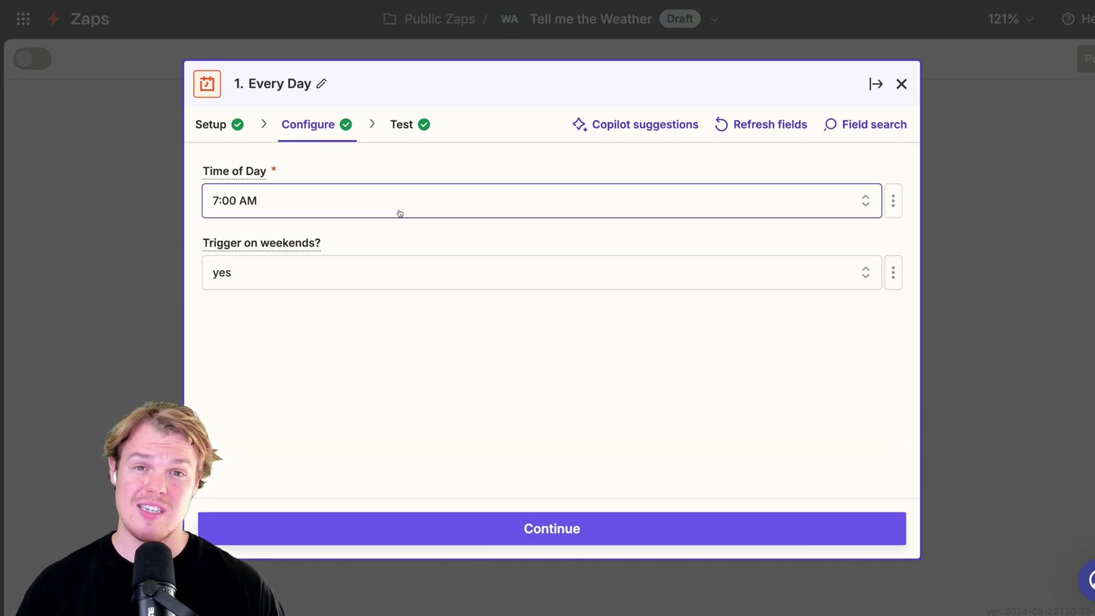
- Choose the Get Tomorrow's Forecast event and set its units to Fahrenheit
left_click(399, 213)
scroll(430, 405, "down", 3)
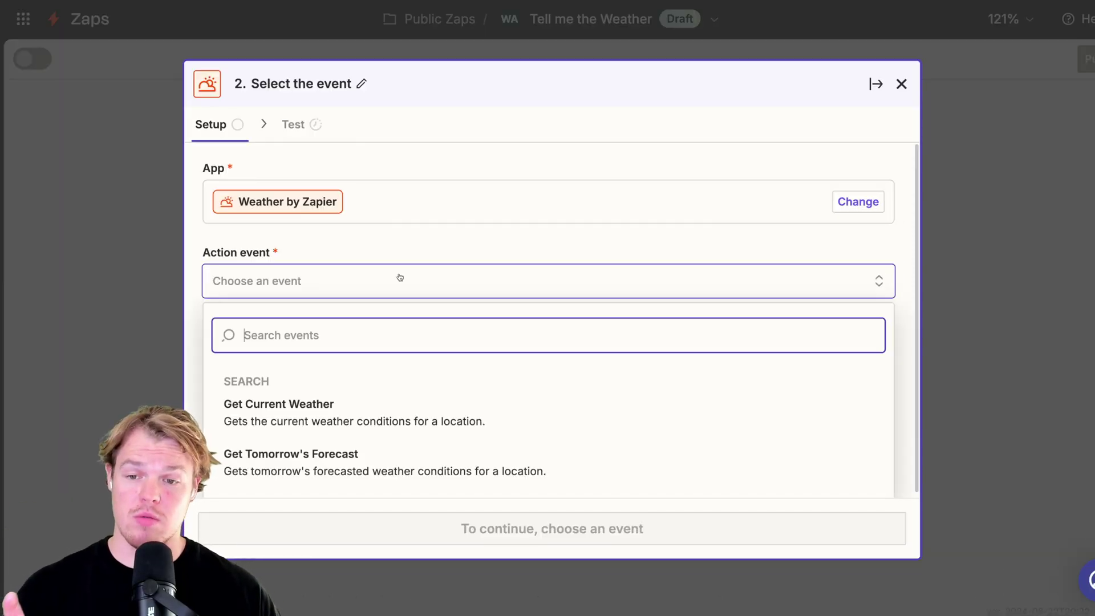
left_click(372, 463)
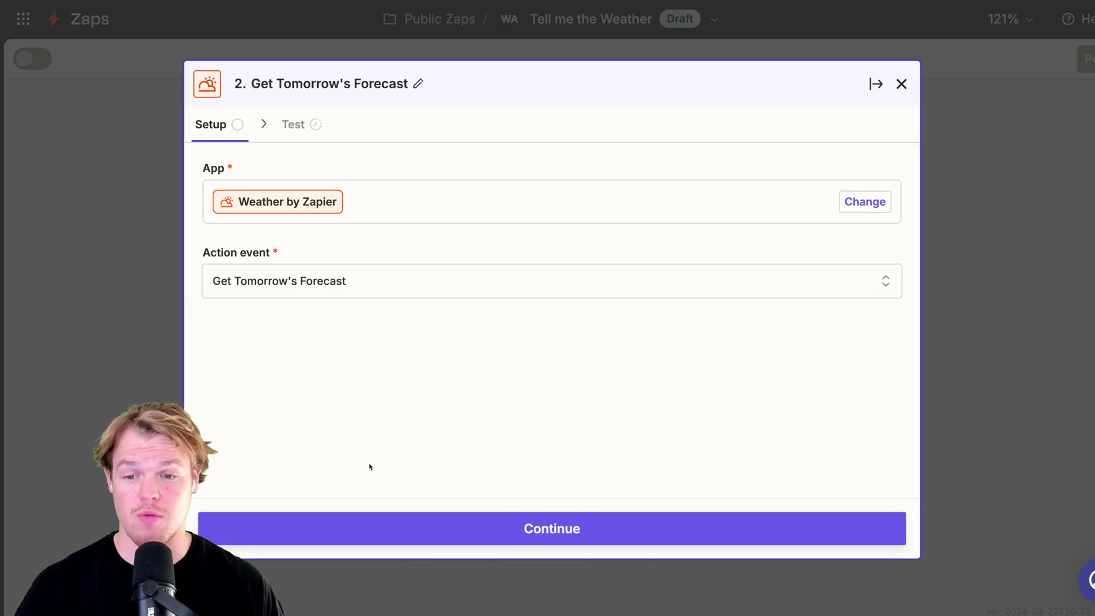
left_click(472, 535)
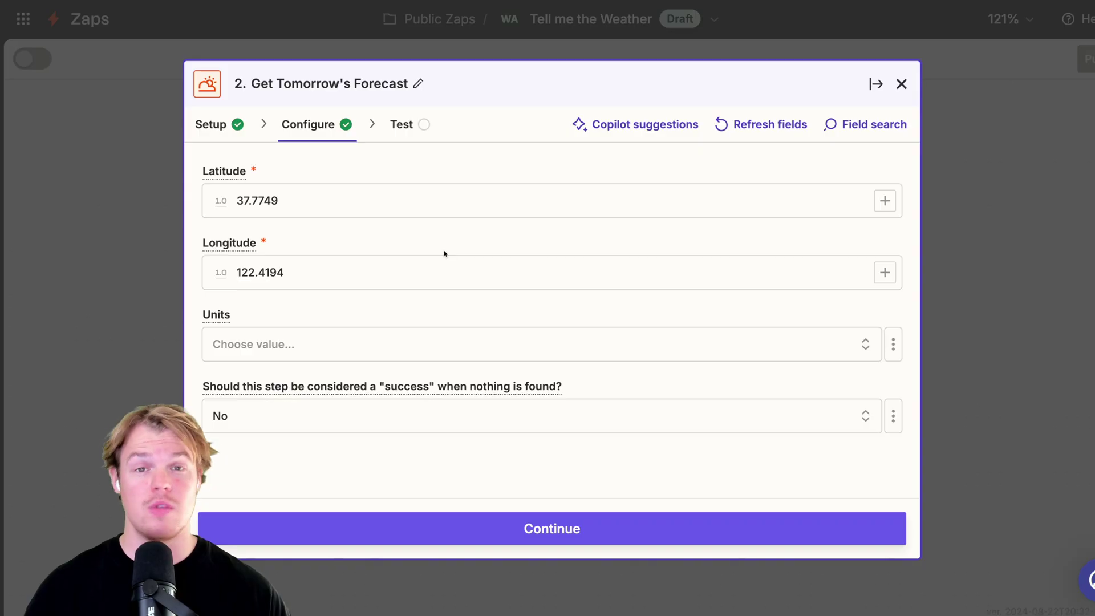
left_click(440, 346)
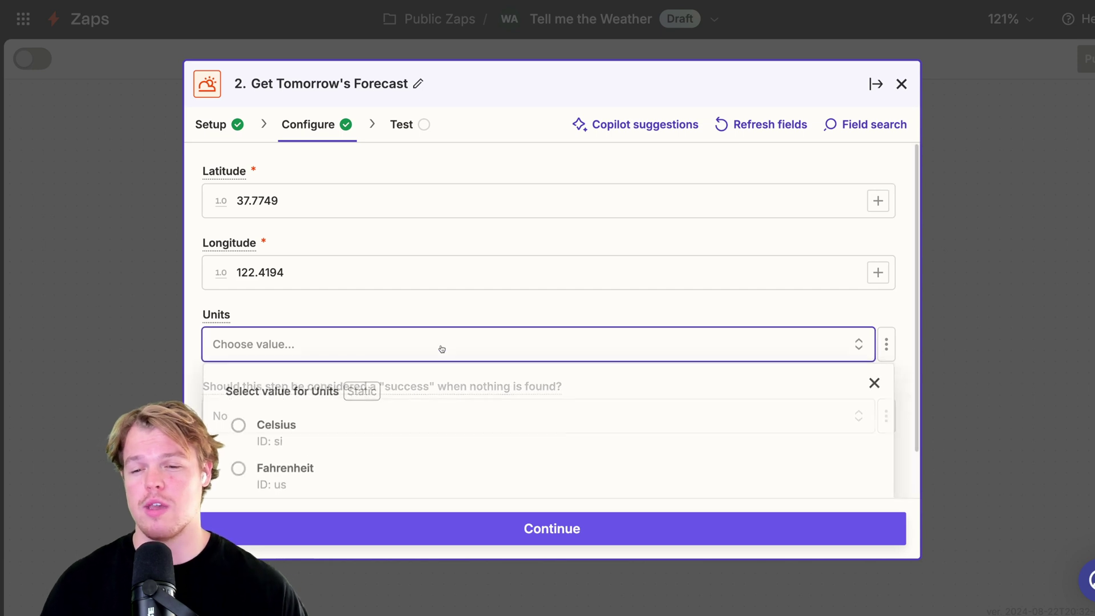
left_click(332, 425)
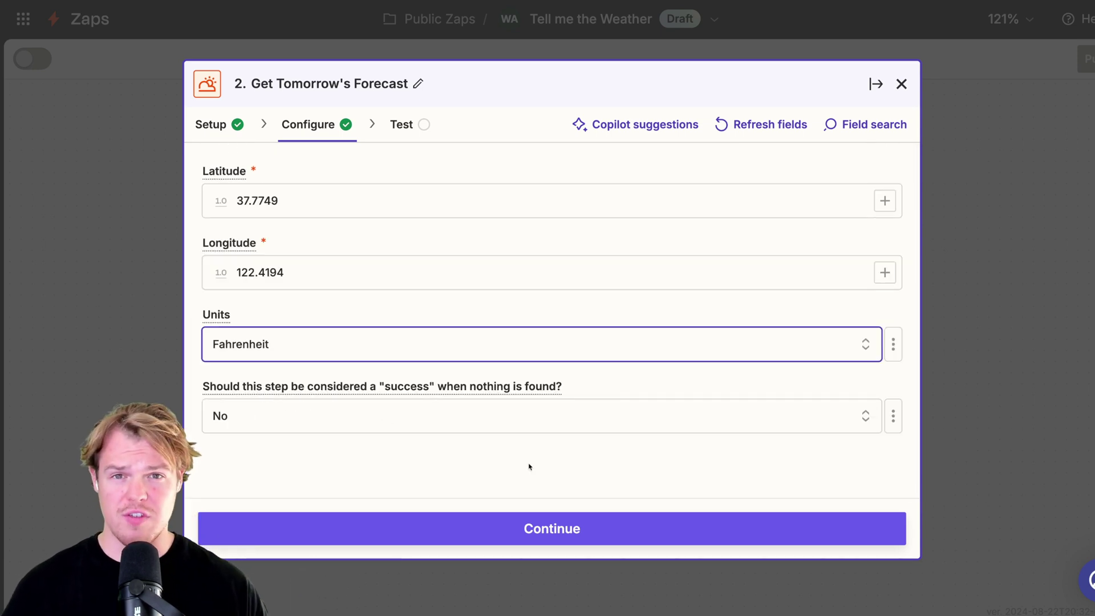
left_click(529, 525)
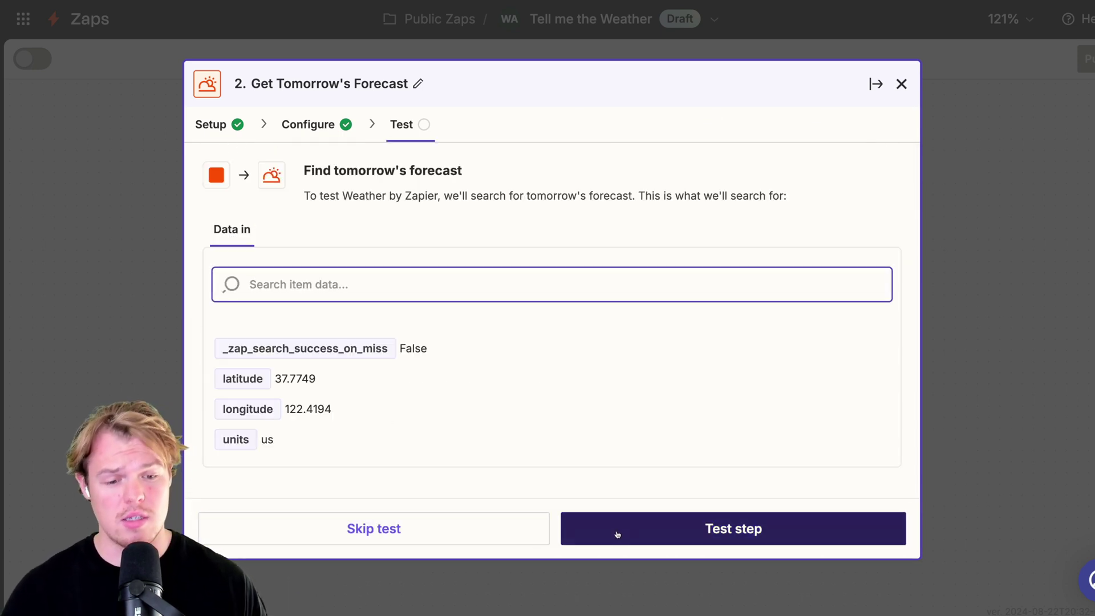
- Test the forecast step and review tomorrow's weather data it returns
left_click(617, 534)
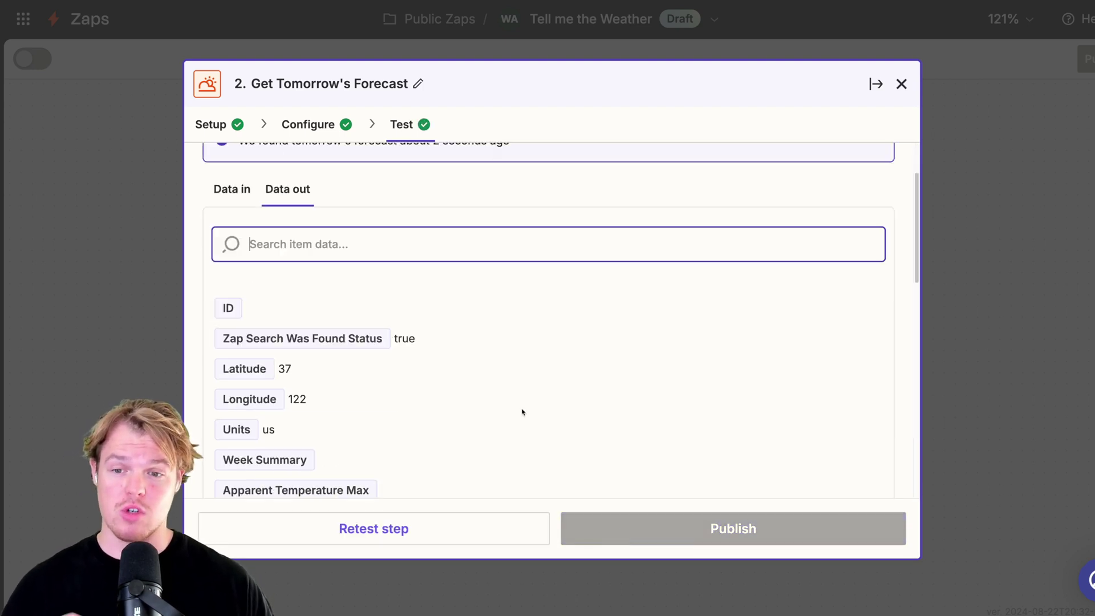
scroll(523, 412, "down", 1)
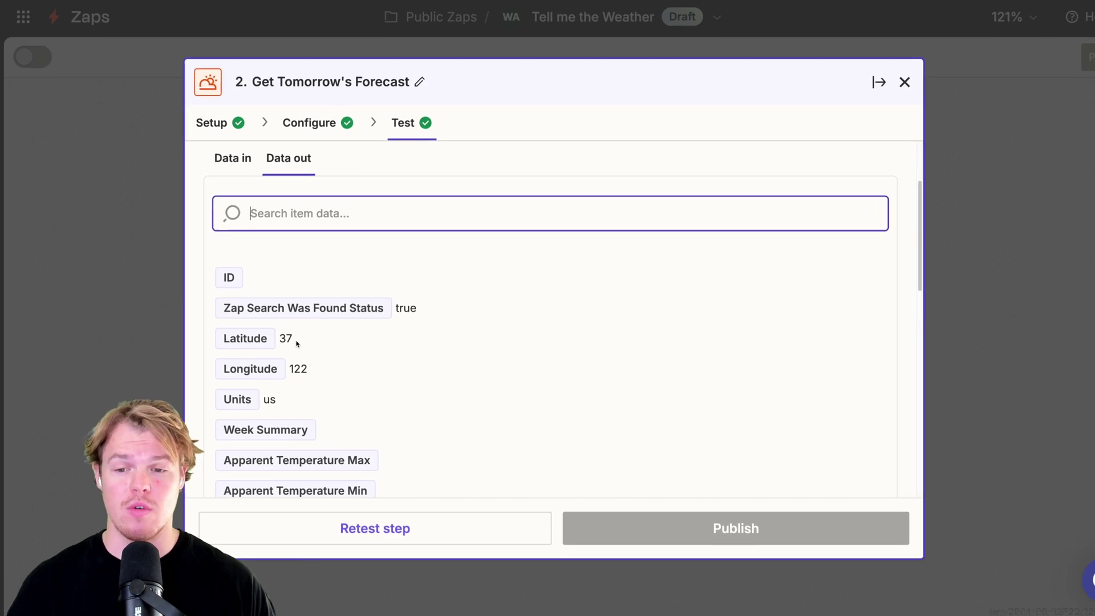
scroll(324, 342, "down", 10)
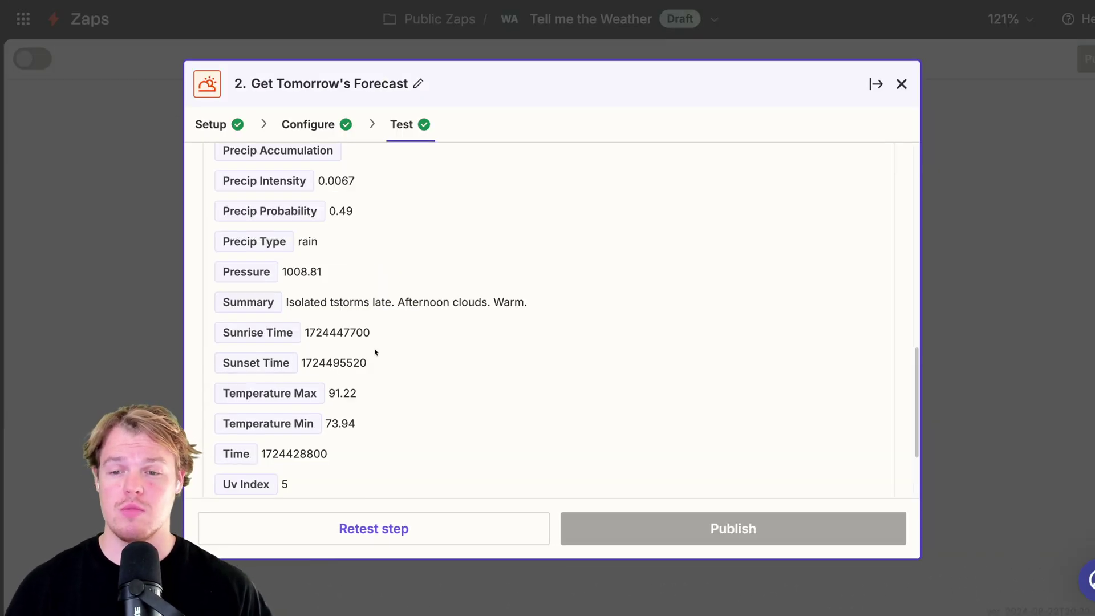
scroll(375, 352, "down", 4)
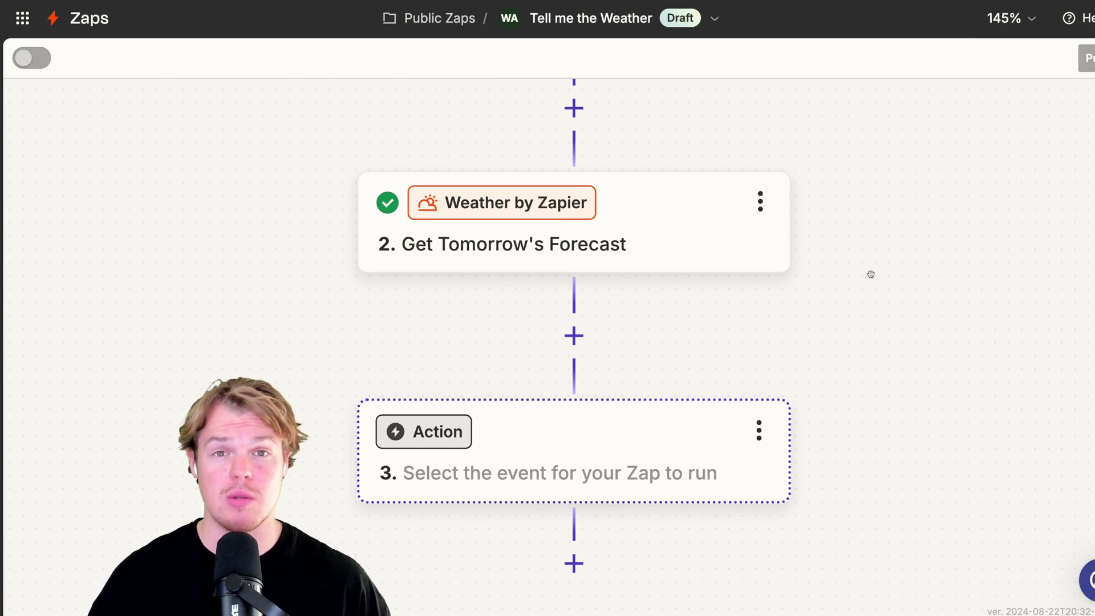
- Bring up the app chooser for the empty step 3 action
scroll(870, 274, "down", 1)
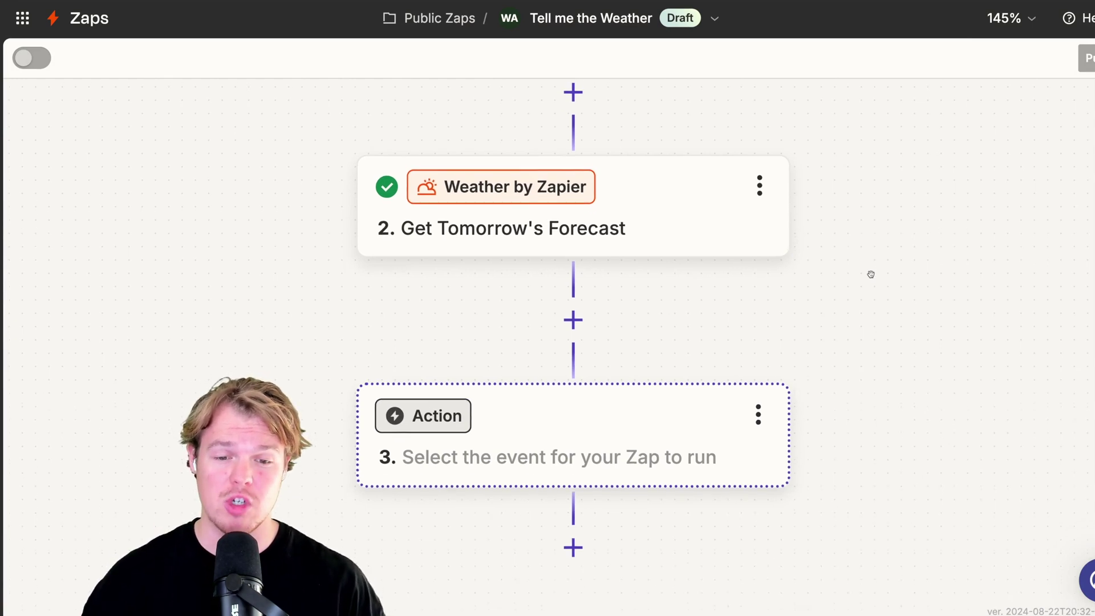
left_click(706, 406)
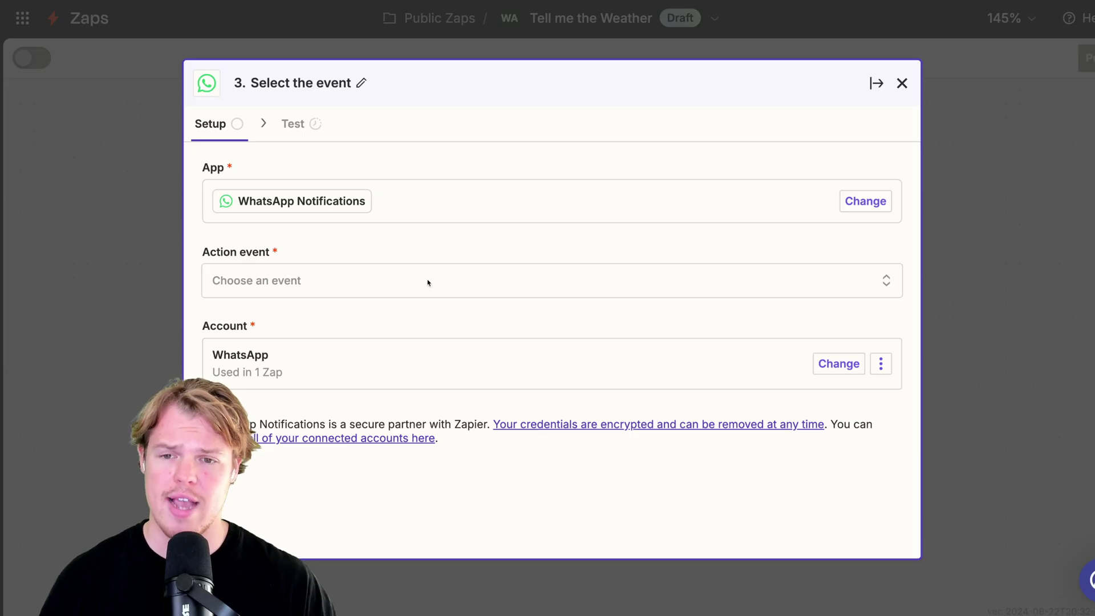
- Make Send Message the WhatsApp event, then bring up the data picker for Name
left_click(428, 282)
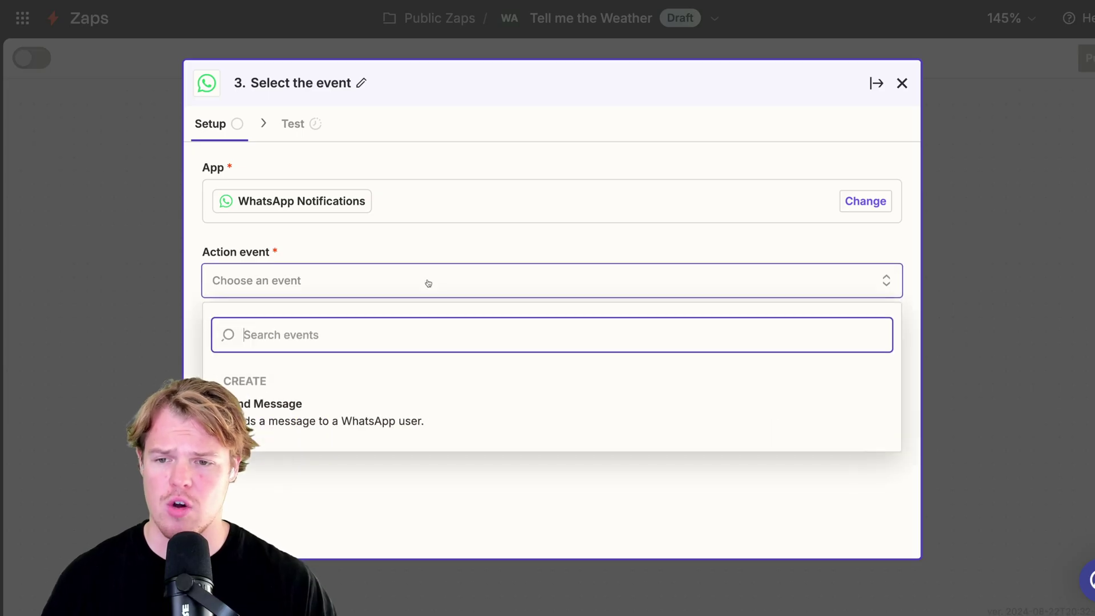
left_click(379, 415)
left_click(508, 522)
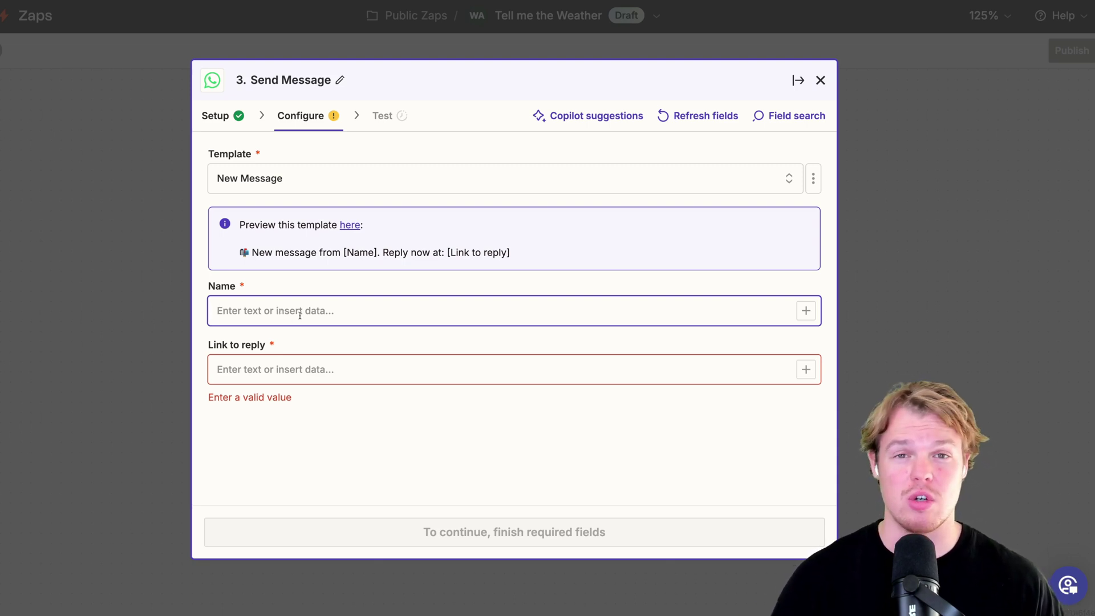
left_click(230, 292)
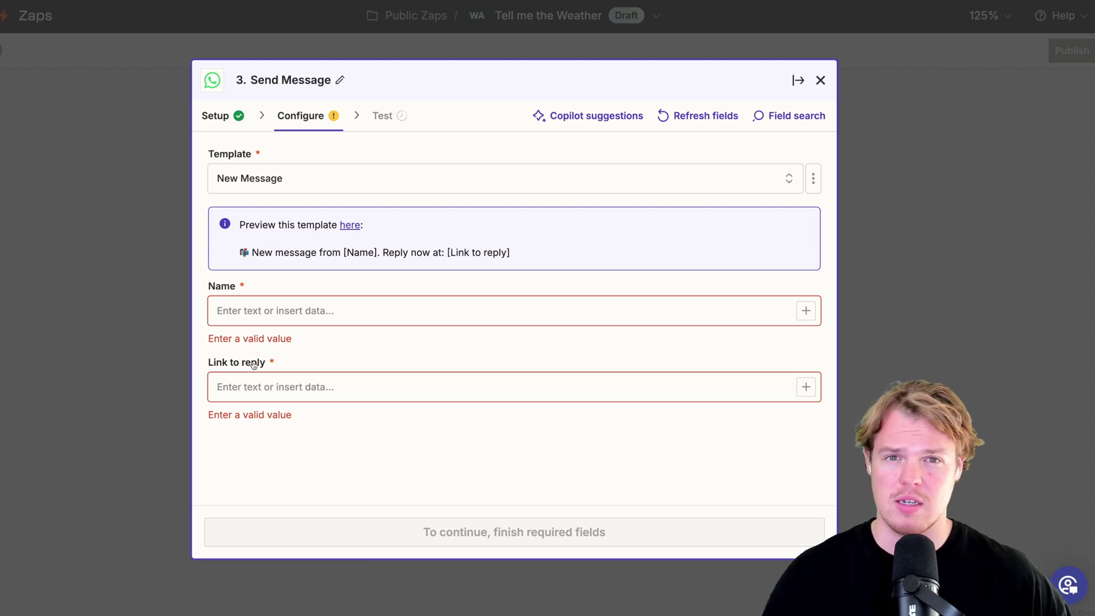
left_click(806, 310)
- Set Name to Summary, ', Max Temp:' and Temperature Max; paste the weather.com link into Link to reply
left_click(415, 484)
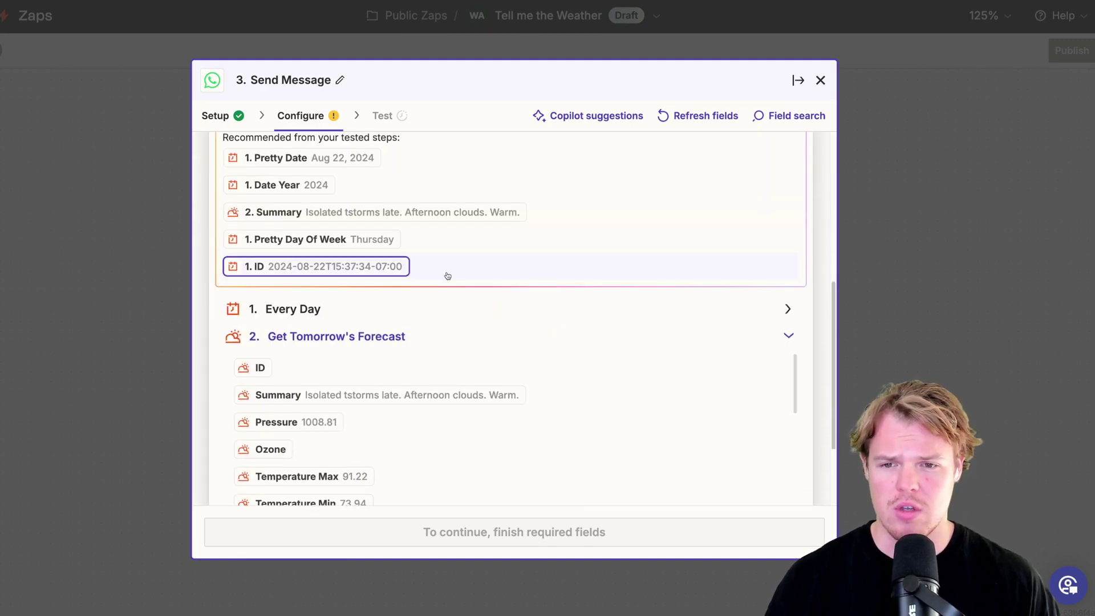
left_click(420, 394)
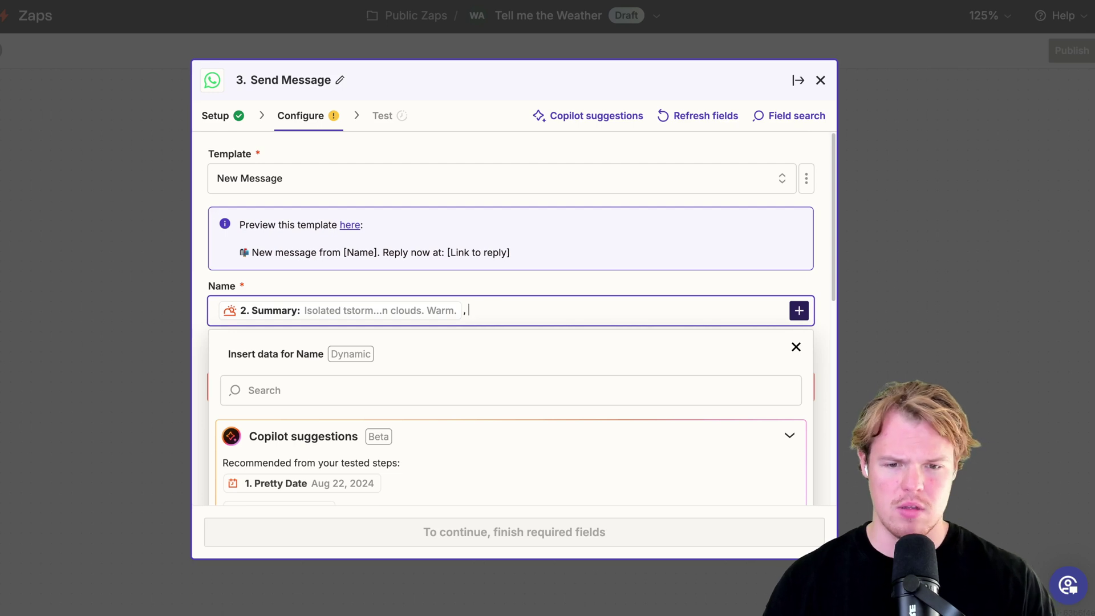
type(", Max Temp:")
scroll(416, 403, "down", 6)
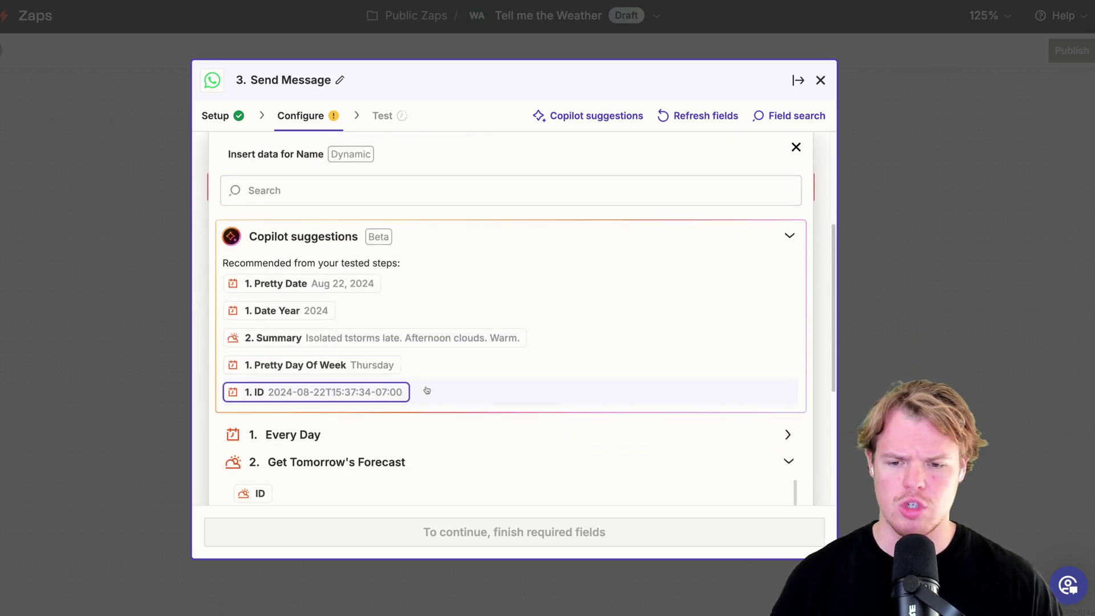
scroll(413, 413, "down", 1)
scroll(413, 413, "up", 2)
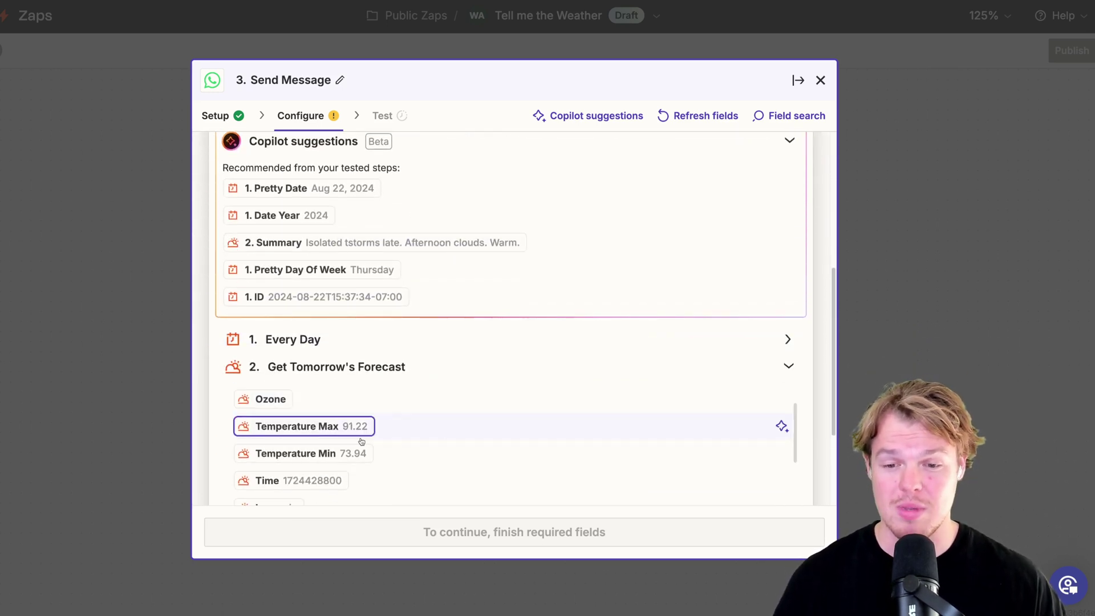
left_click(422, 426)
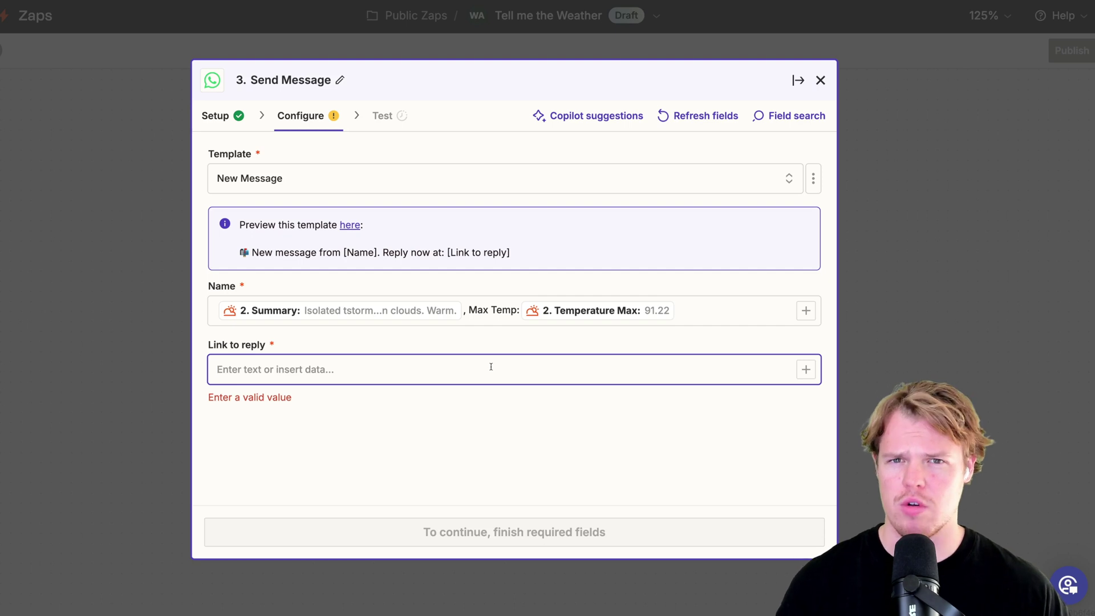
type("https://weather.com/weather/tenday/l/San+Francisco+CA+USCA0987:1:US")
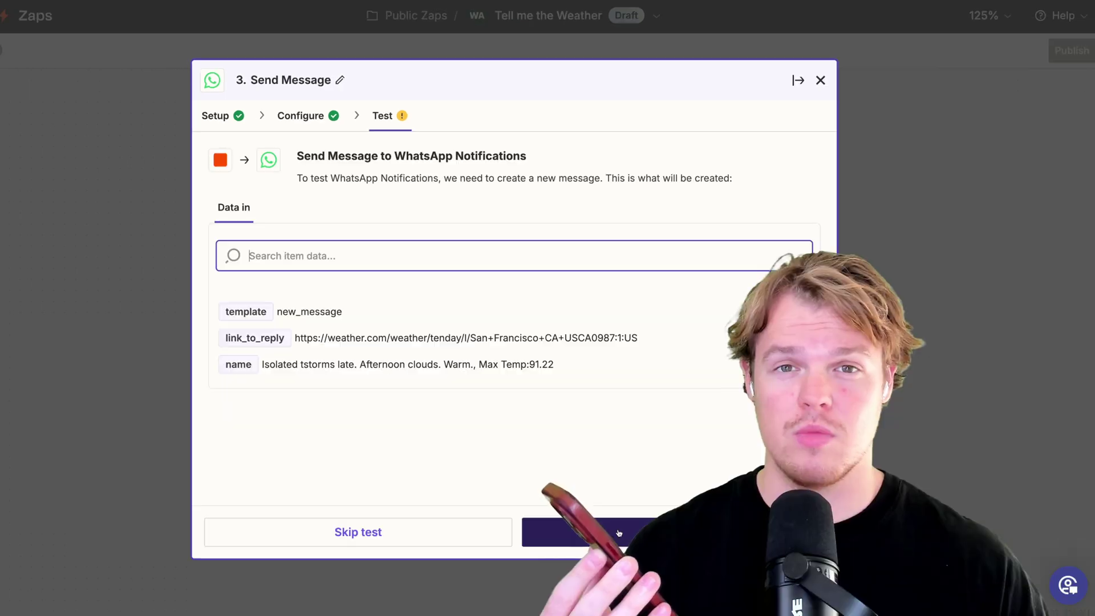
- Send a test WhatsApp message and confirm 'Message sent successfully.' is returned
left_click(619, 533)
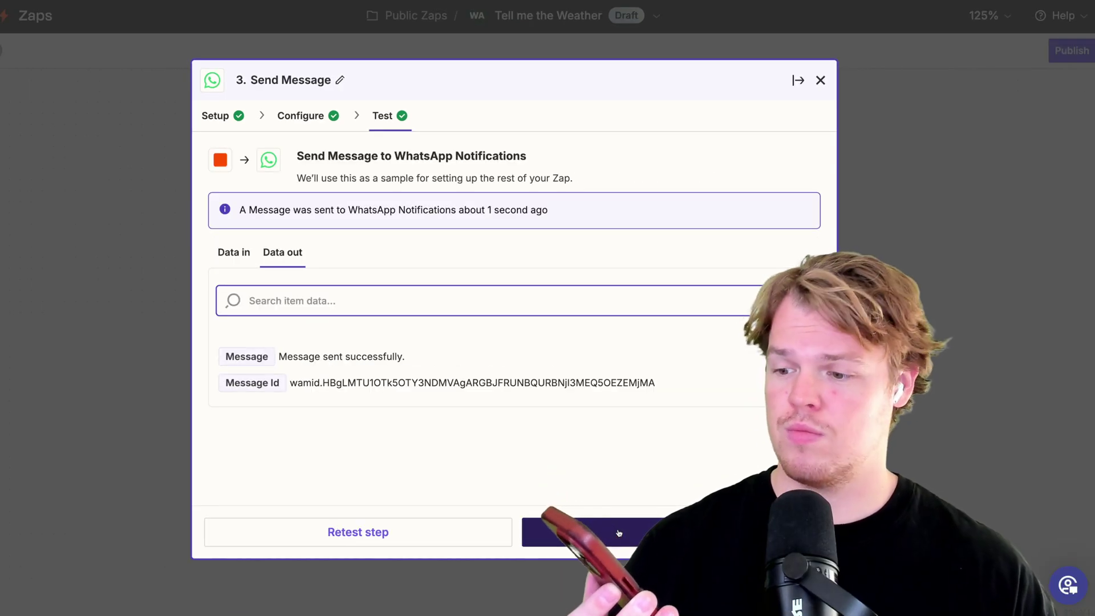